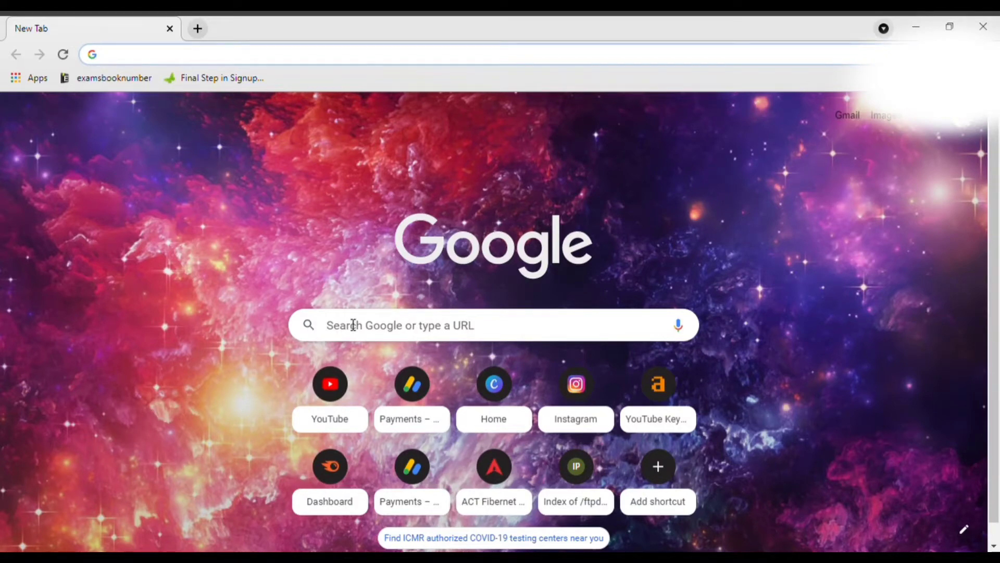
# Step: Bring up recent search suggestions from the Google search box on the new tab page
pyautogui.click(353, 325)
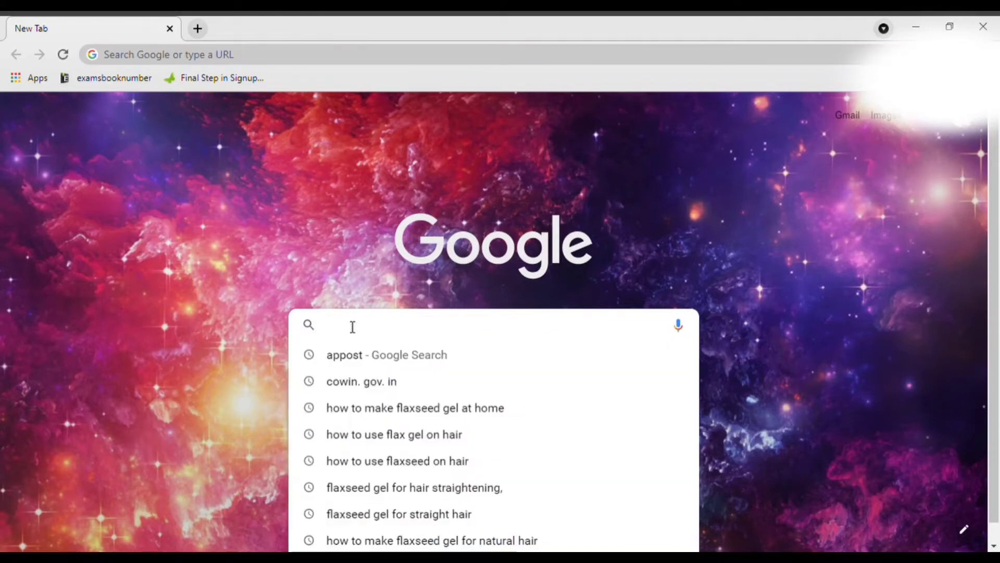
pyautogui.moveTo(493, 381)
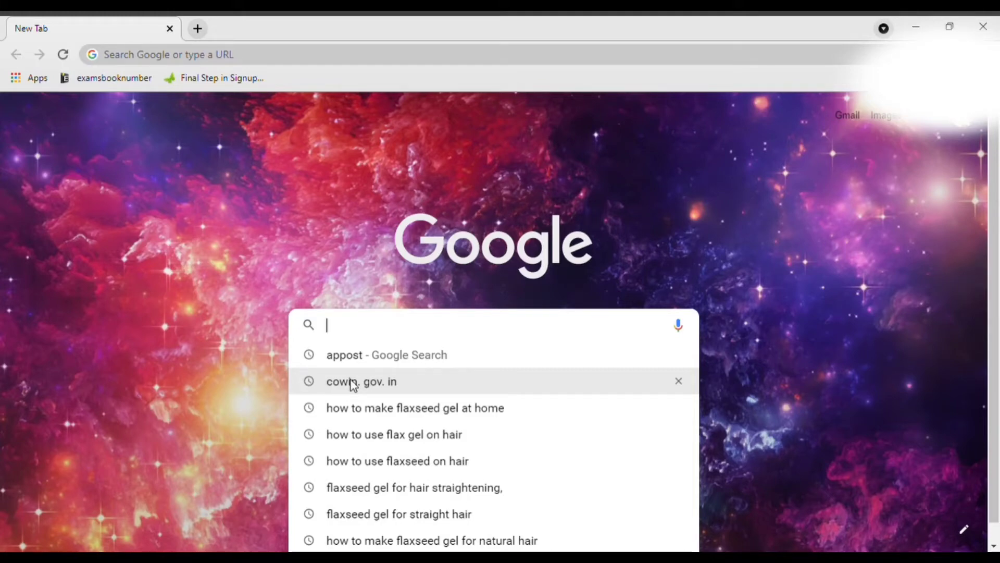
# Step: Rerun the cowin.gov.in search and open the Co-WIN portal home page from the results
pyautogui.click(351, 381)
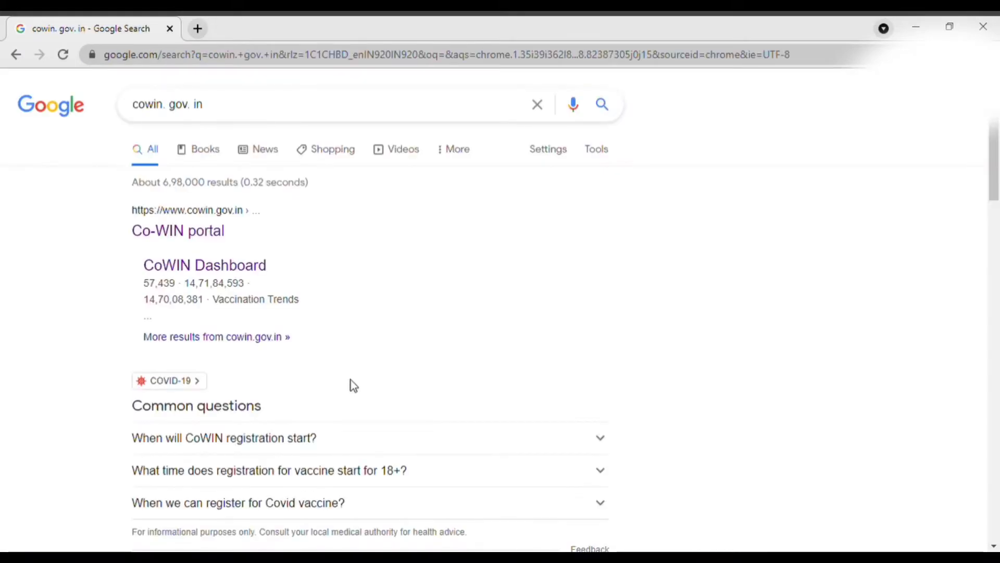
pyautogui.click(213, 235)
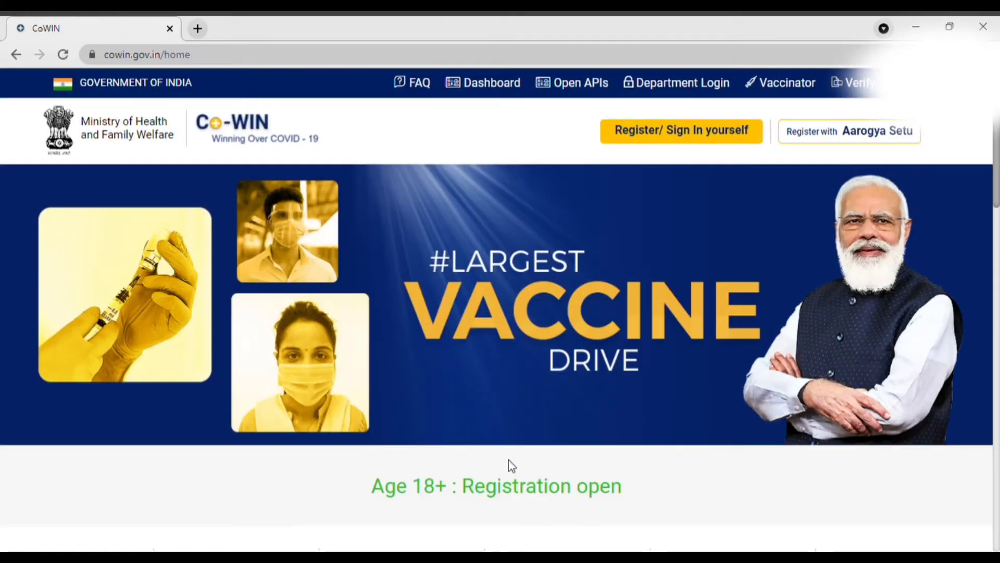
pyautogui.scroll(-3, 550, 482)
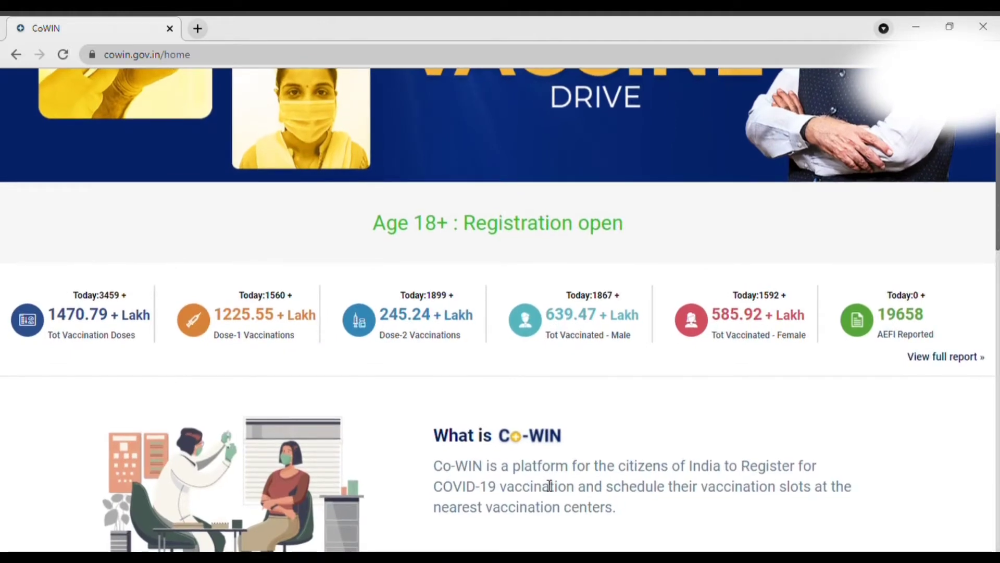
pyautogui.scroll(3, 550, 485)
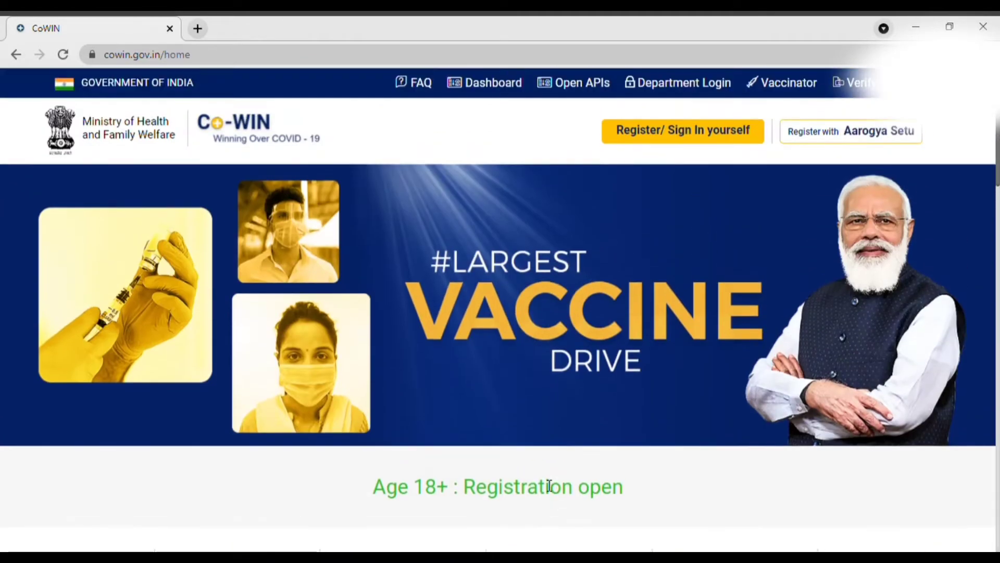
# Step: Sign in to Co-WIN self-registration with the mobile number and verified OTP
pyautogui.click(696, 136)
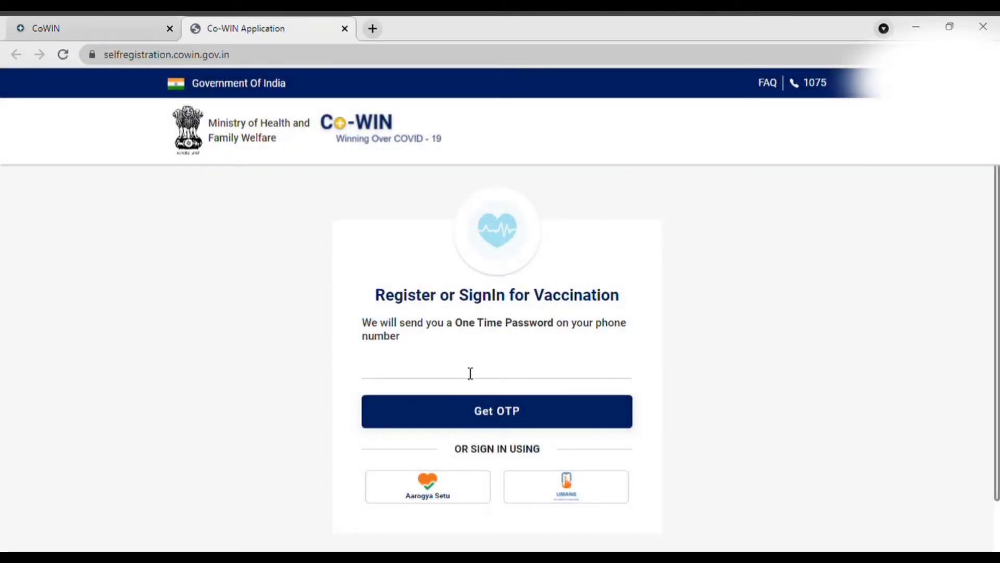
pyautogui.click(446, 372)
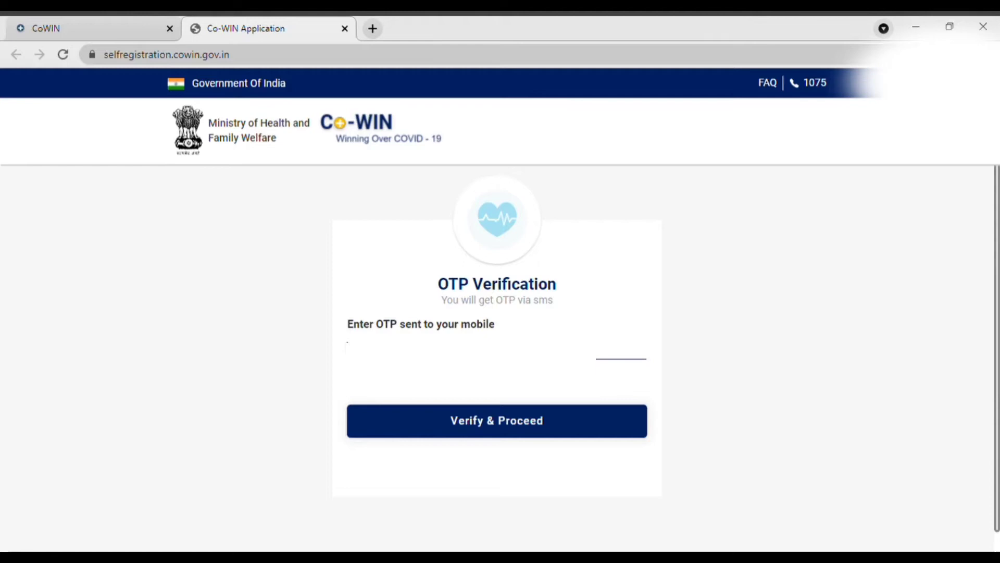
pyautogui.click(479, 422)
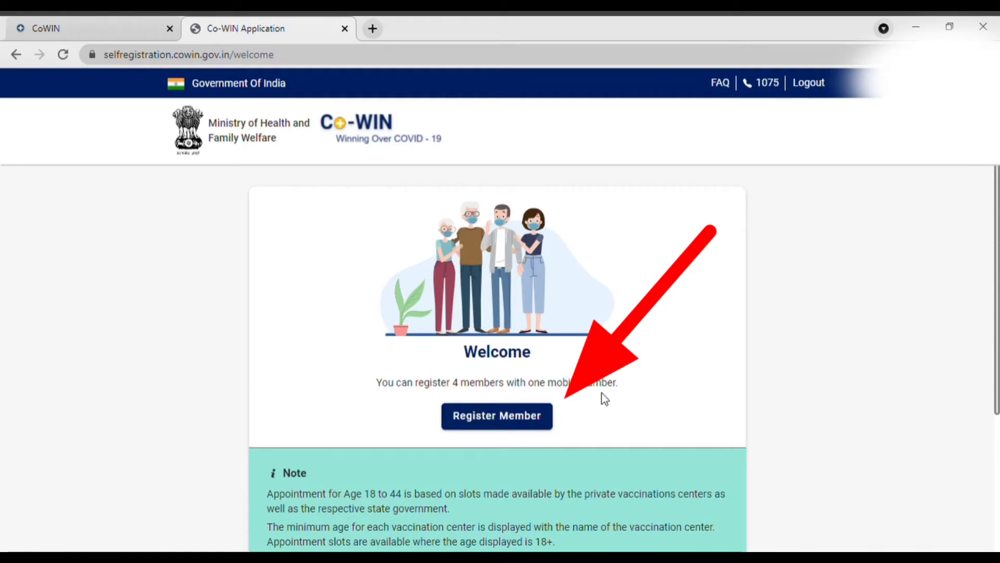
pyautogui.scroll(-1, 639, 386)
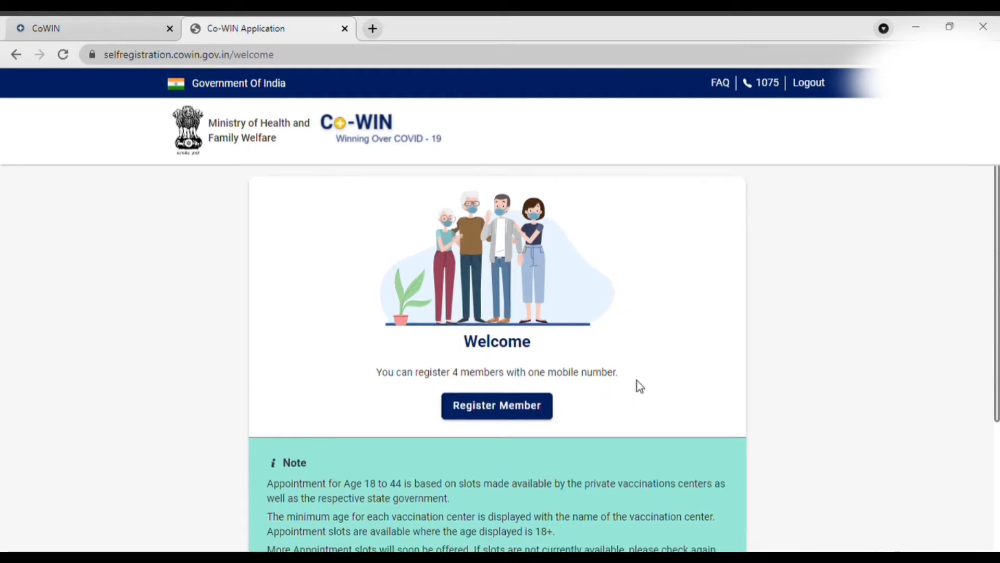
pyautogui.scroll(-3, 640, 386)
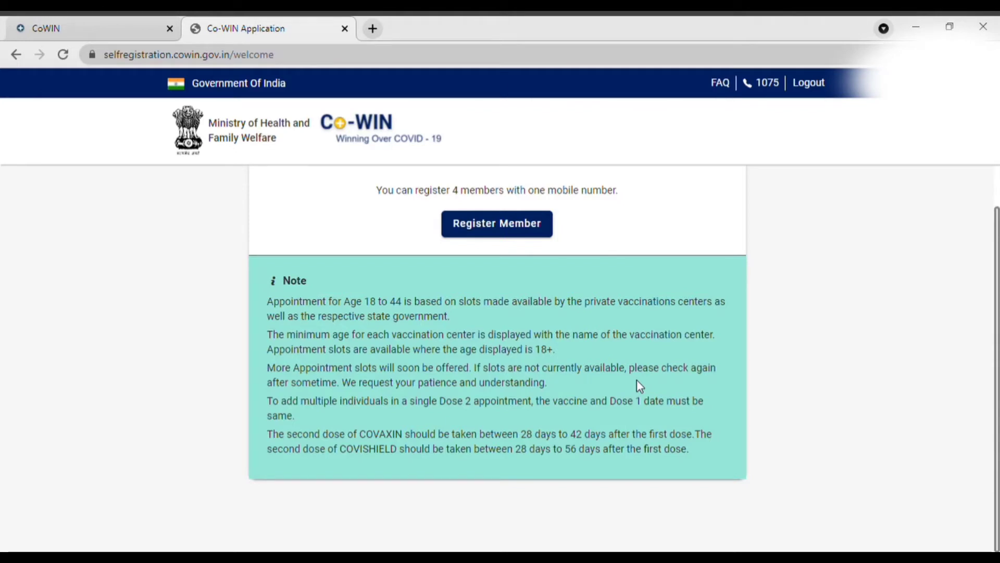
pyautogui.scroll(1, 636, 383)
pyautogui.scroll(1, 637, 380)
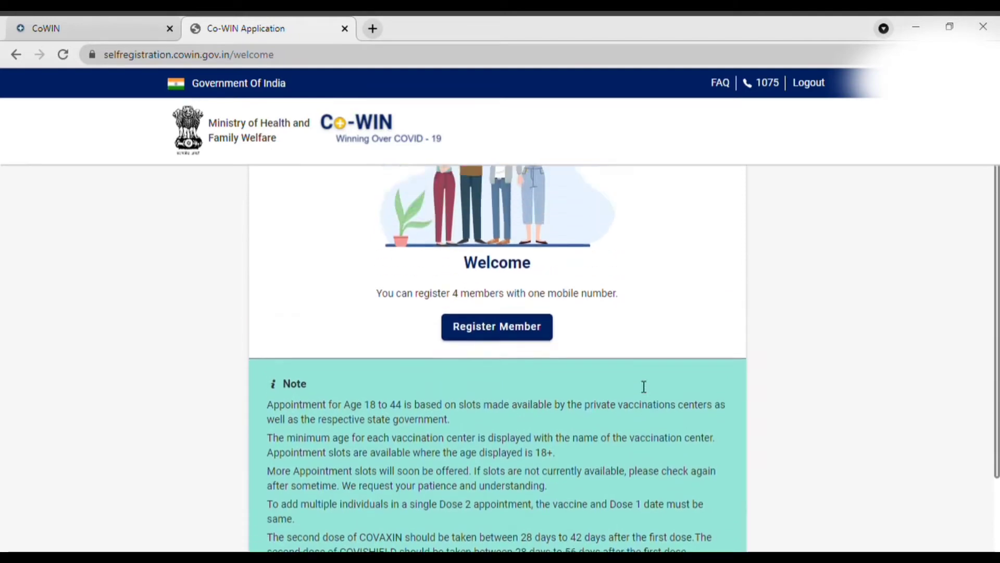
pyautogui.scroll(2, 637, 380)
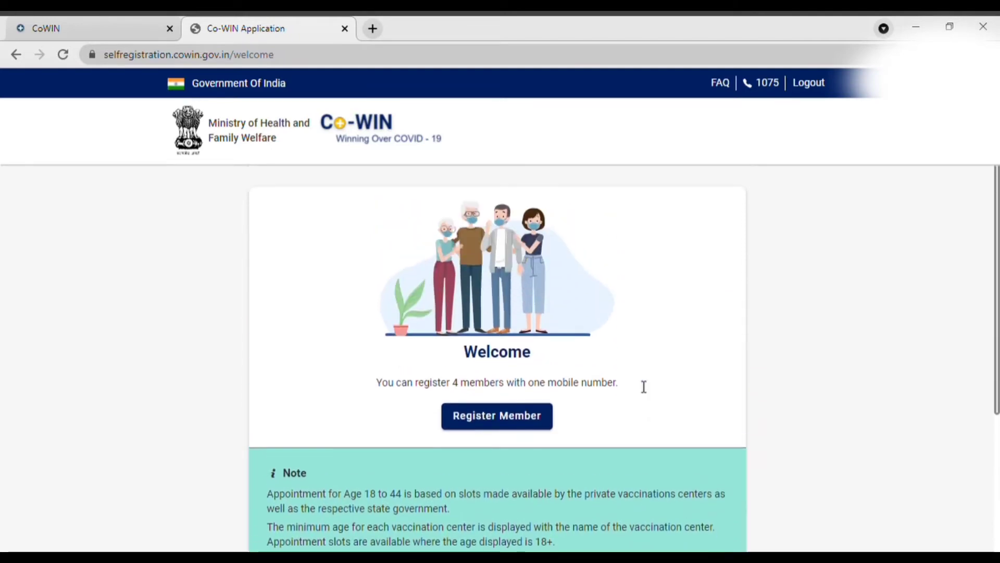
# Step: Register a new member with PAN Card as photo ID proof and enter the PAN number
pyautogui.click(497, 422)
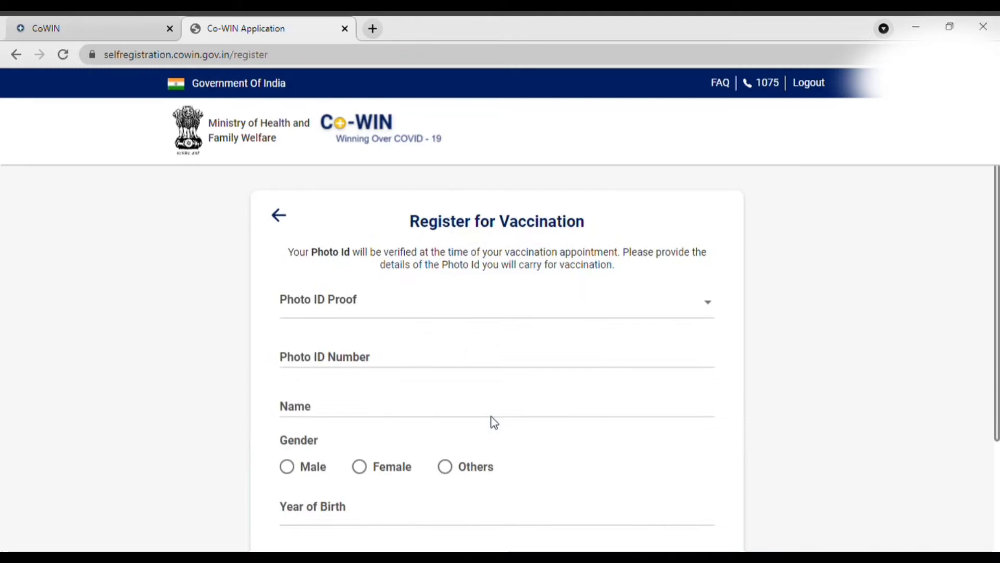
pyautogui.click(379, 302)
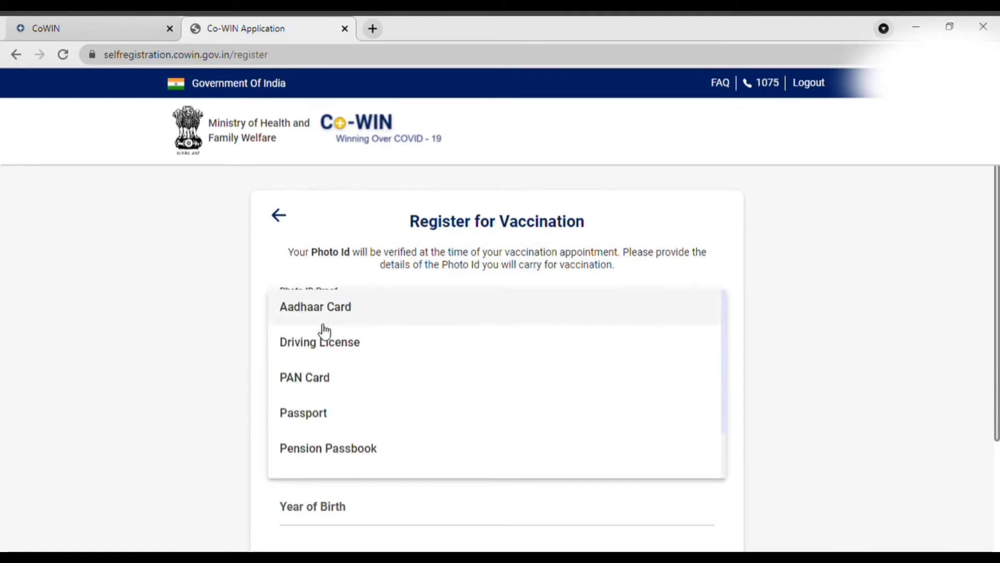
pyautogui.scroll(-1, 337, 459)
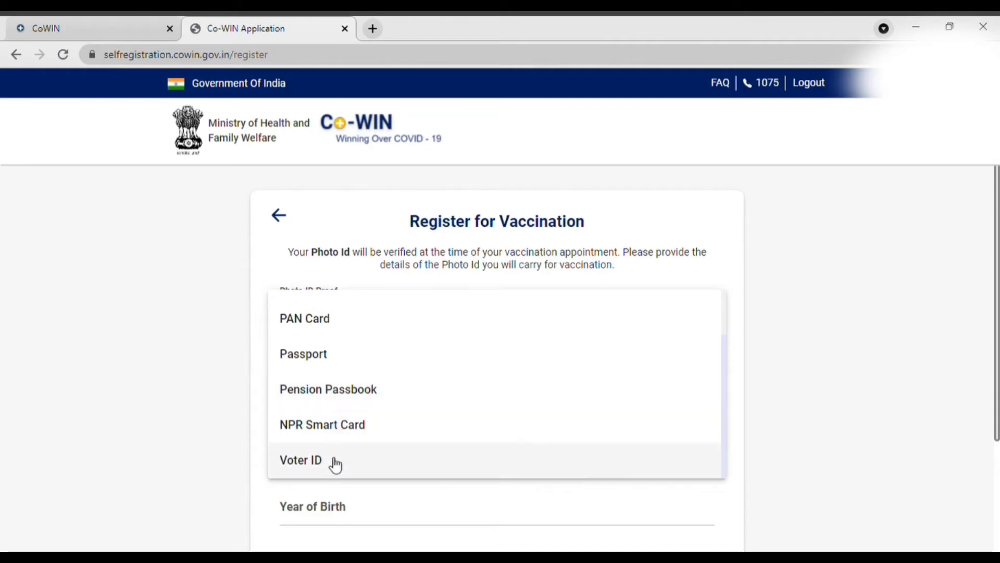
pyautogui.scroll(1, 371, 389)
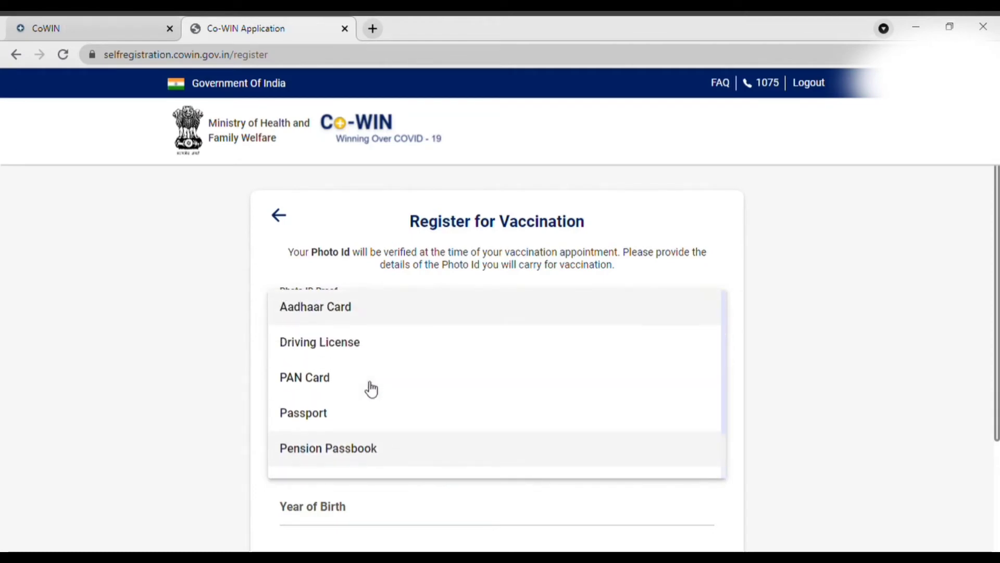
pyautogui.click(342, 383)
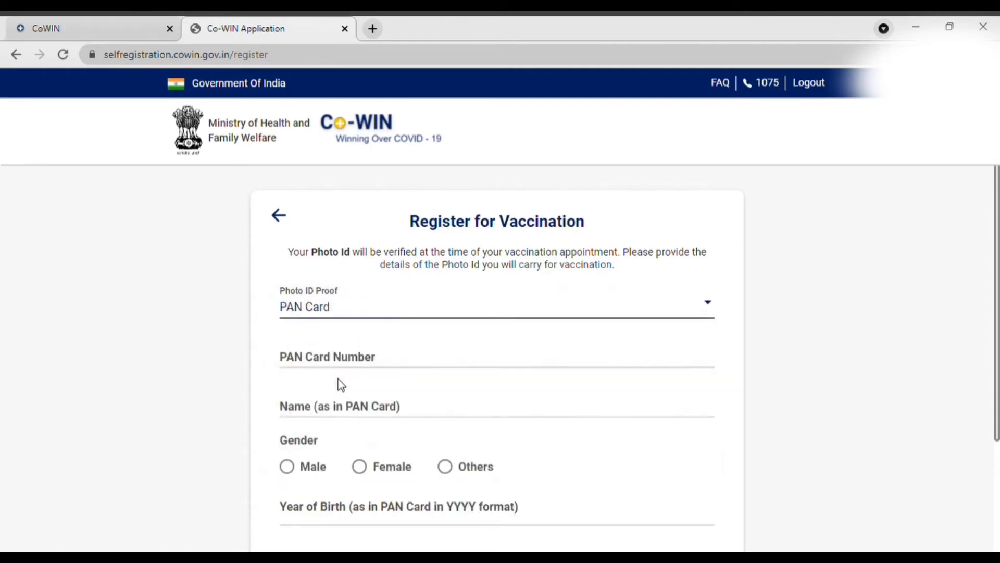
pyautogui.click(363, 358)
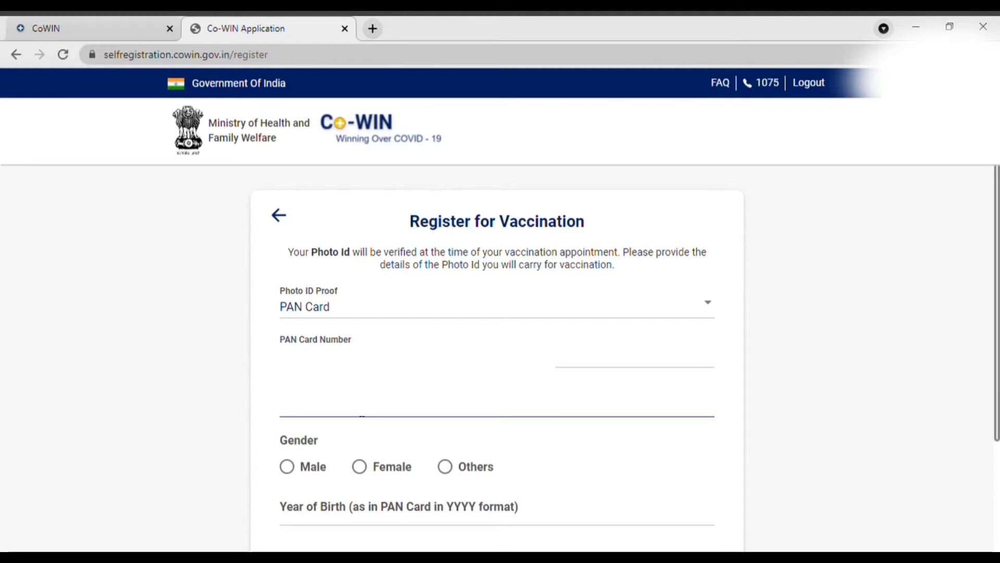
# Step: Set the member's gender to Female and year of birth to 1996
pyautogui.click(361, 469)
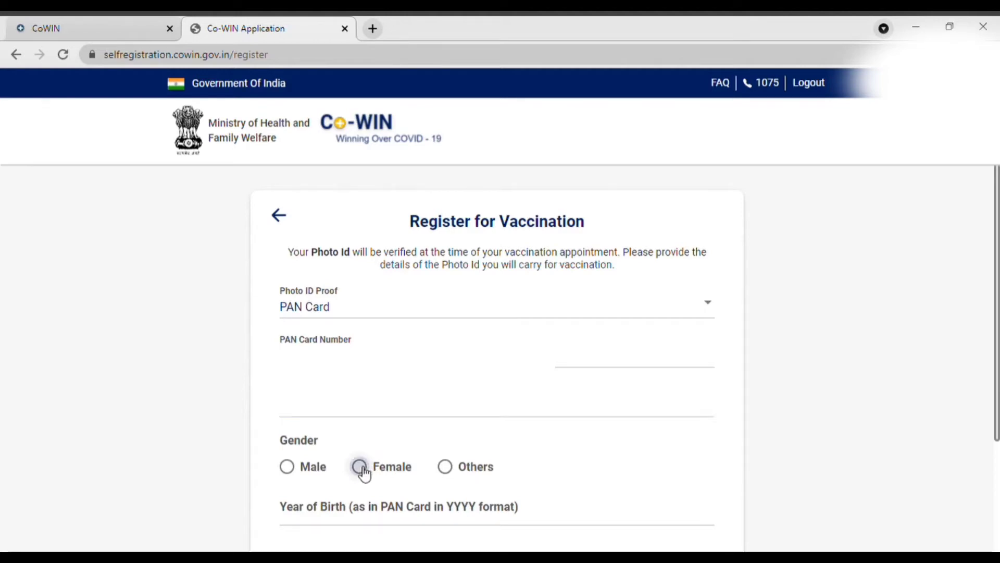
pyautogui.scroll(-2, 431, 423)
pyautogui.click(425, 374)
pyautogui.write('1996')
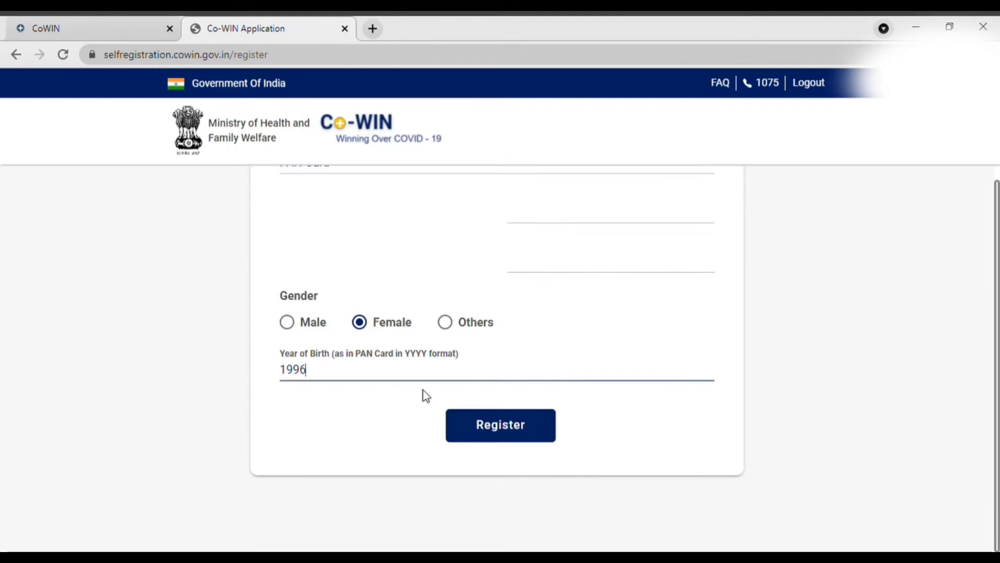
# Step: Submit the member's registration and select that member for scheduling an appointment
pyautogui.click(490, 426)
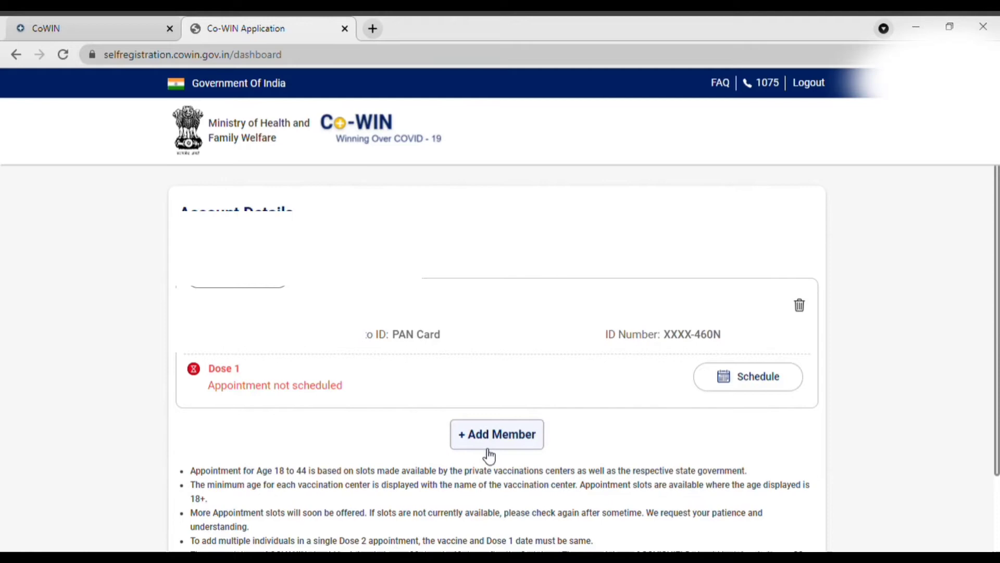
pyautogui.scroll(-2, 488, 455)
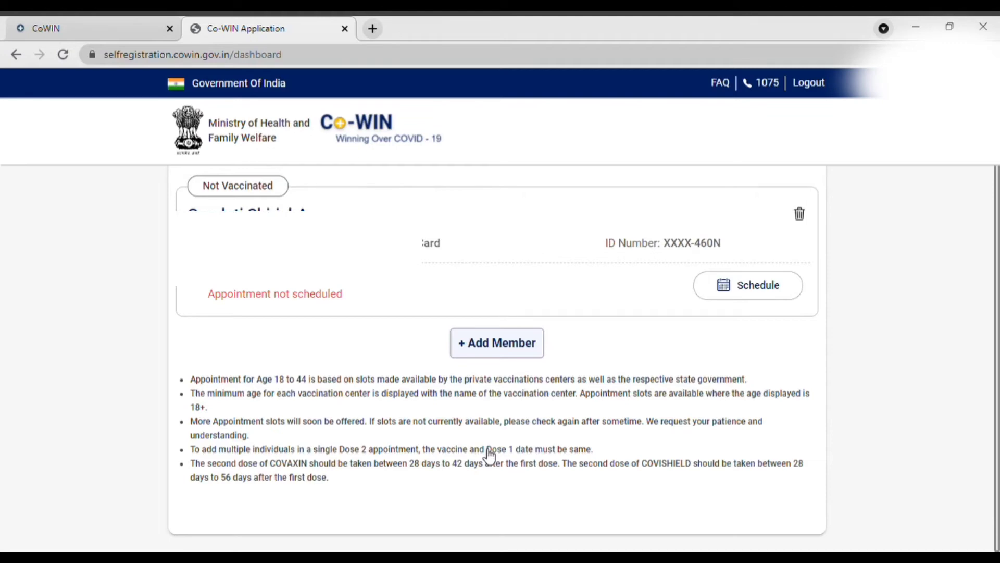
pyautogui.scroll(2, 621, 393)
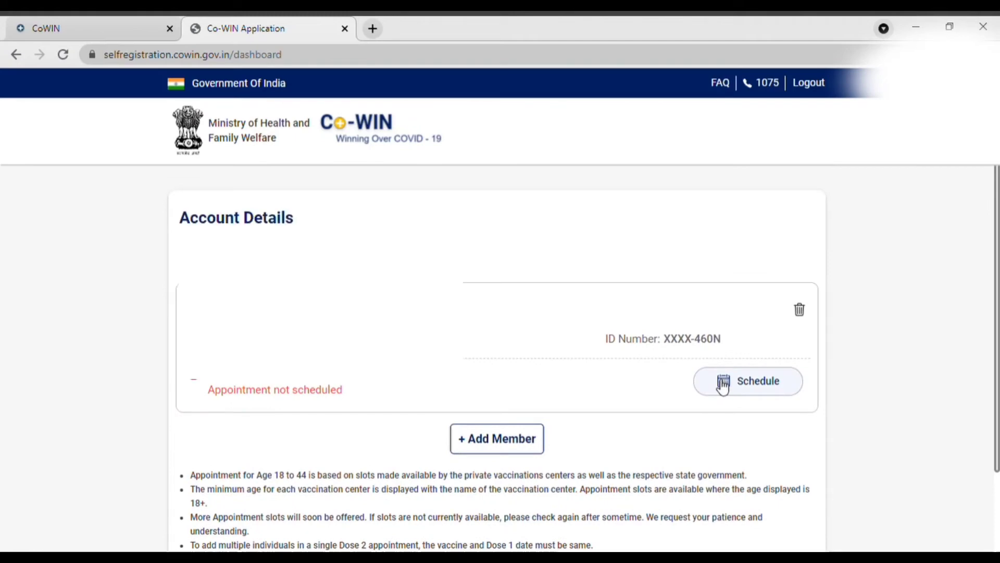
pyautogui.click(722, 387)
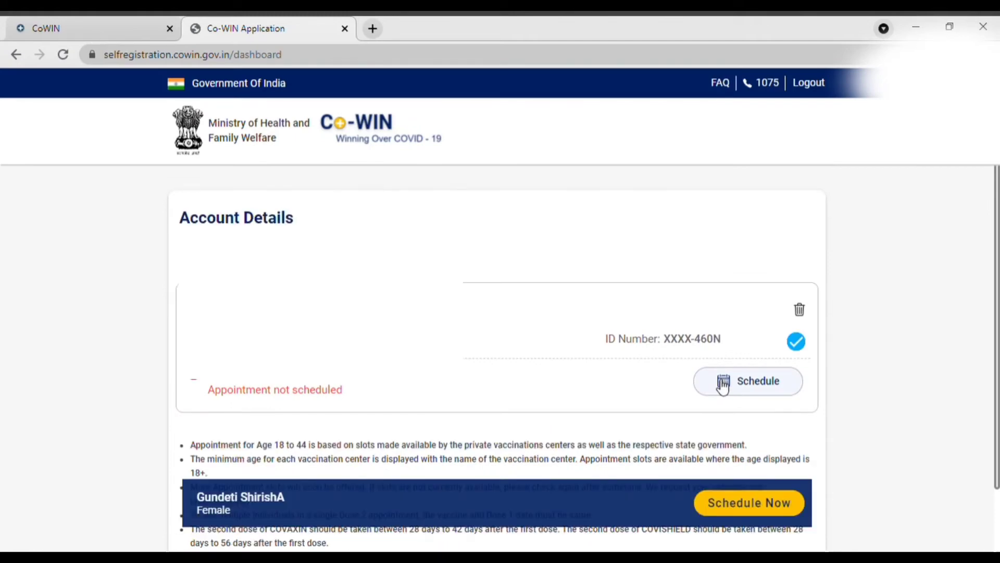
pyautogui.scroll(-1, 722, 387)
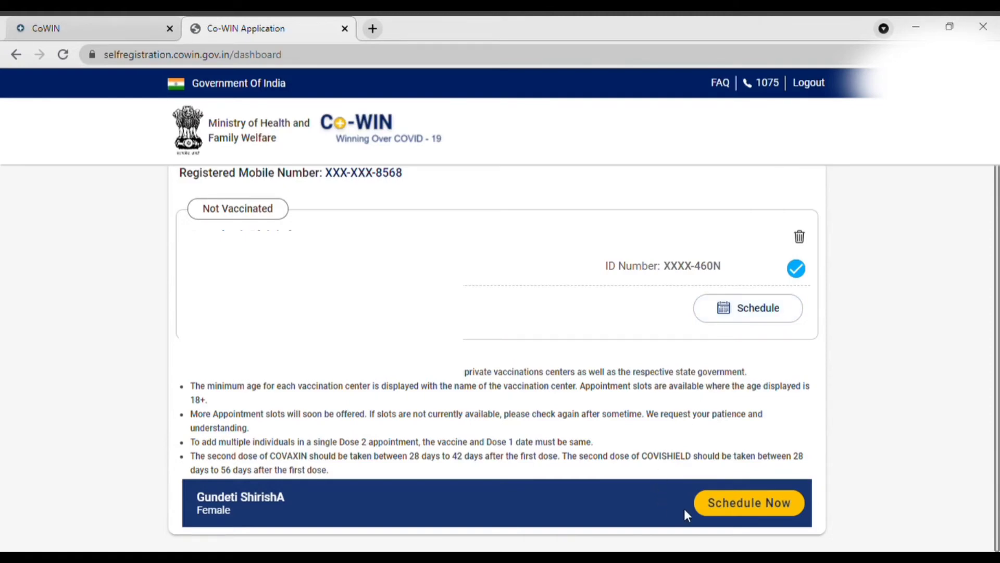
# Step: Start booking an appointment and switch from PIN search to search by district
pyautogui.click(735, 512)
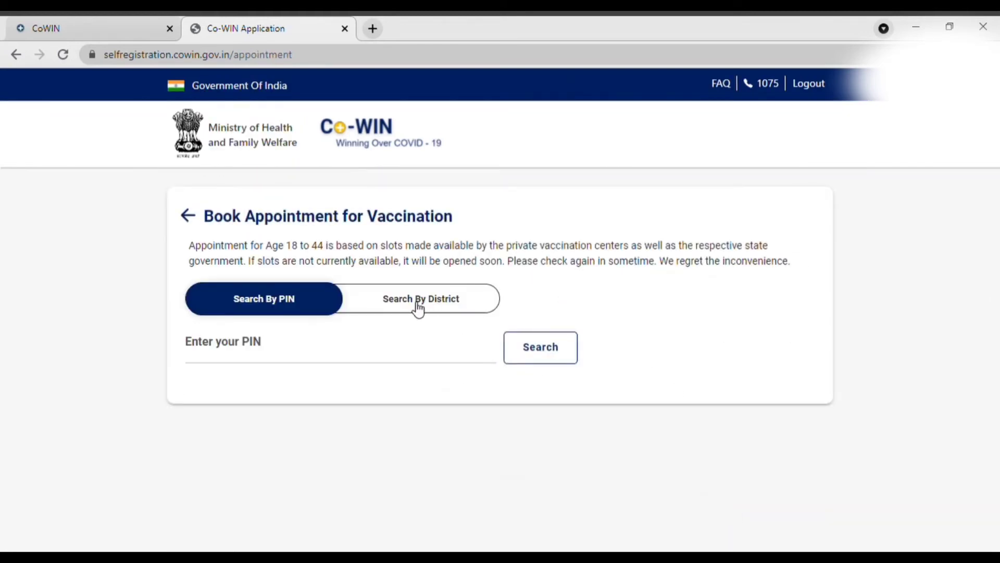
pyautogui.click(319, 350)
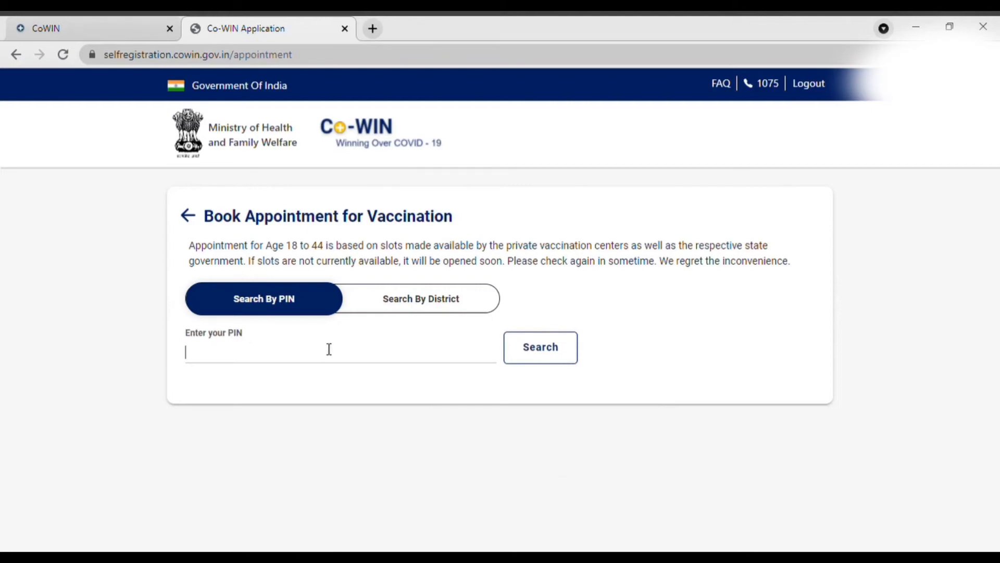
pyautogui.click(457, 306)
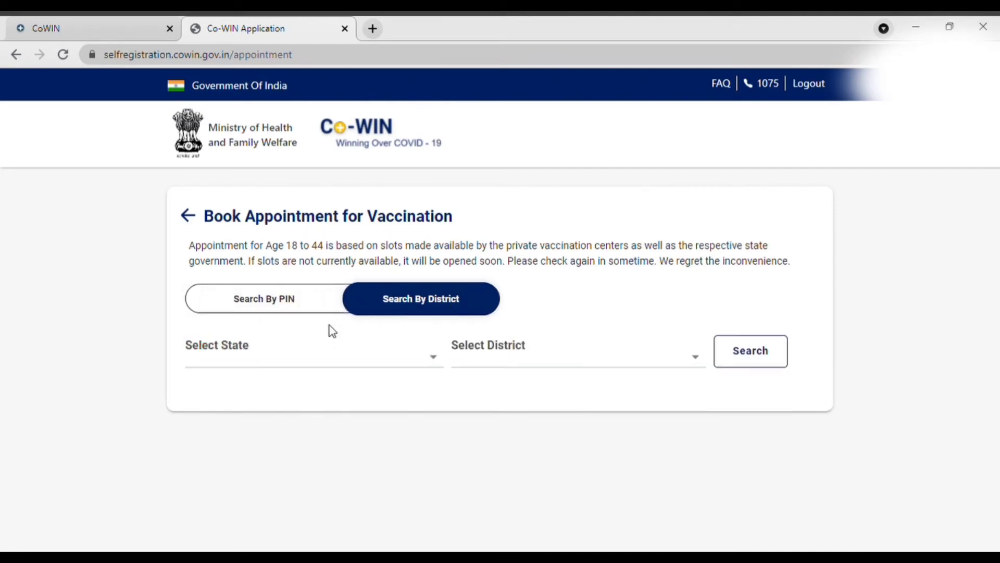
# Step: Choose Telangana as the state and Warangal(Urban) as the district
pyautogui.click(295, 355)
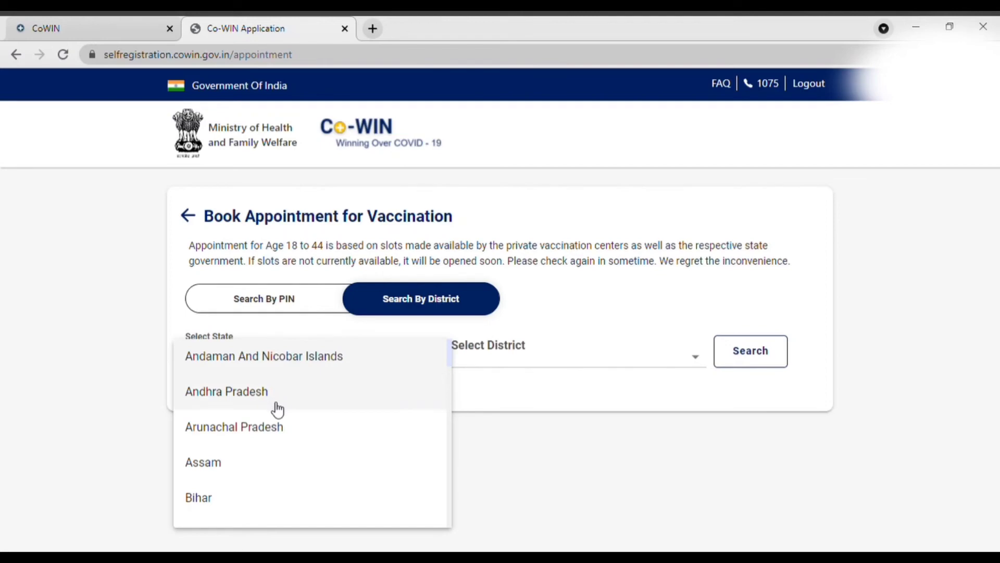
pyautogui.scroll(-3, 275, 409)
pyautogui.scroll(-3, 277, 409)
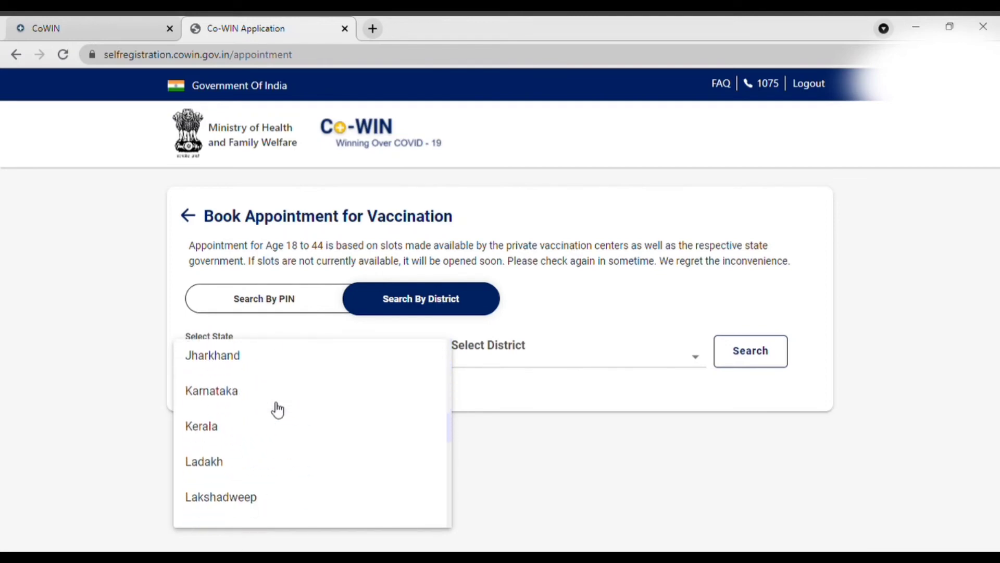
pyautogui.scroll(-7, 277, 409)
pyautogui.scroll(-1, 277, 408)
pyautogui.click(250, 378)
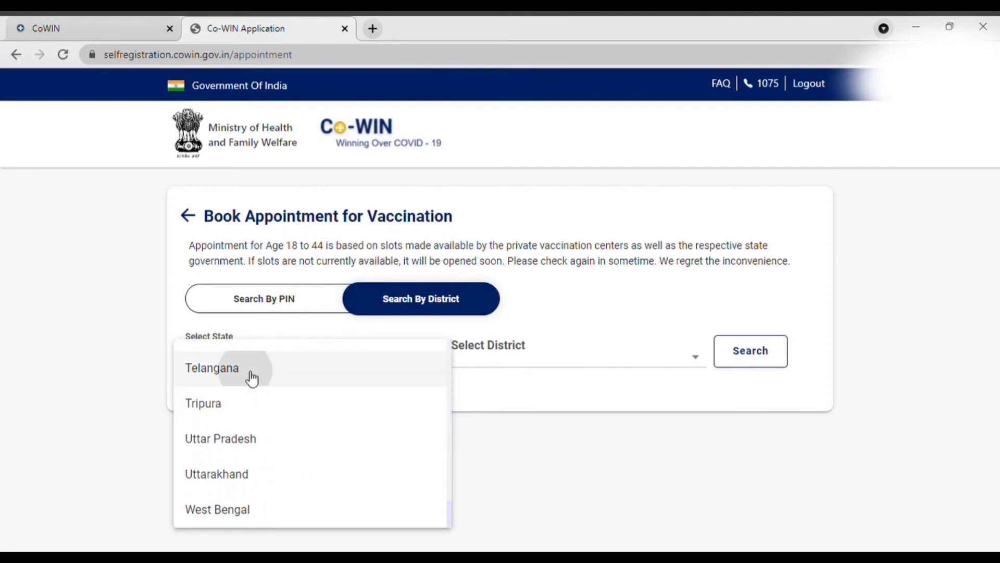
pyautogui.click(489, 355)
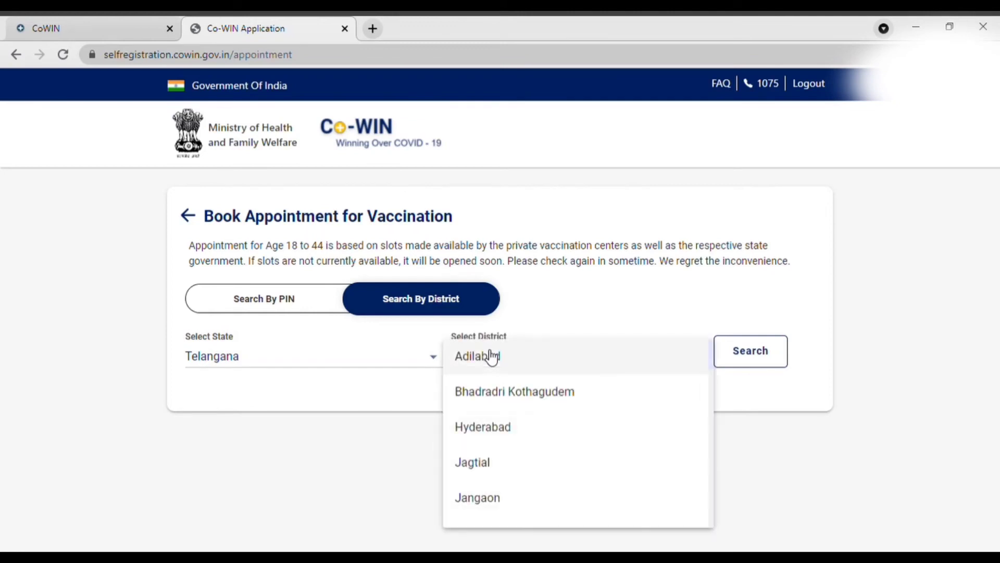
pyautogui.scroll(-5, 491, 356)
pyautogui.scroll(-4, 490, 357)
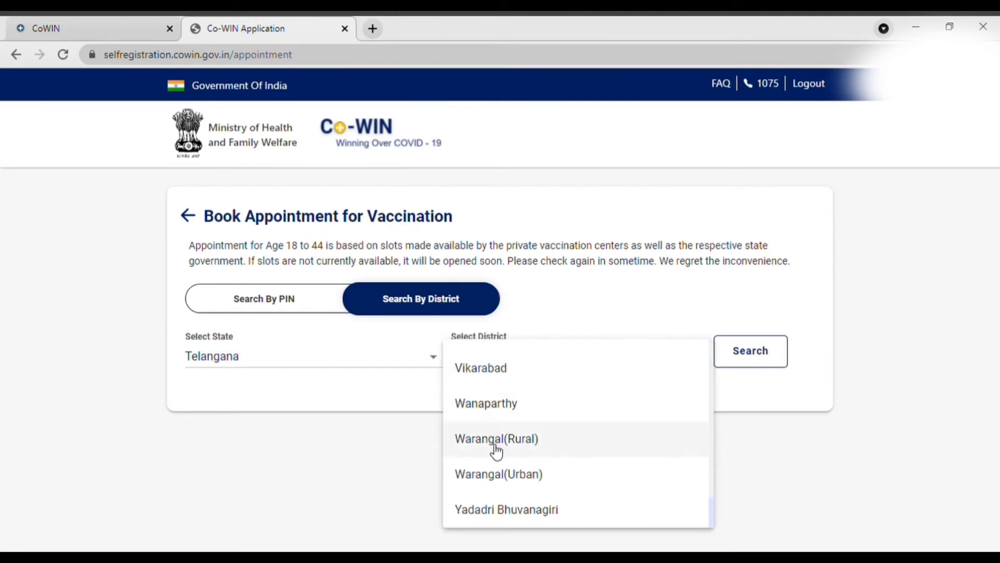
pyautogui.click(496, 481)
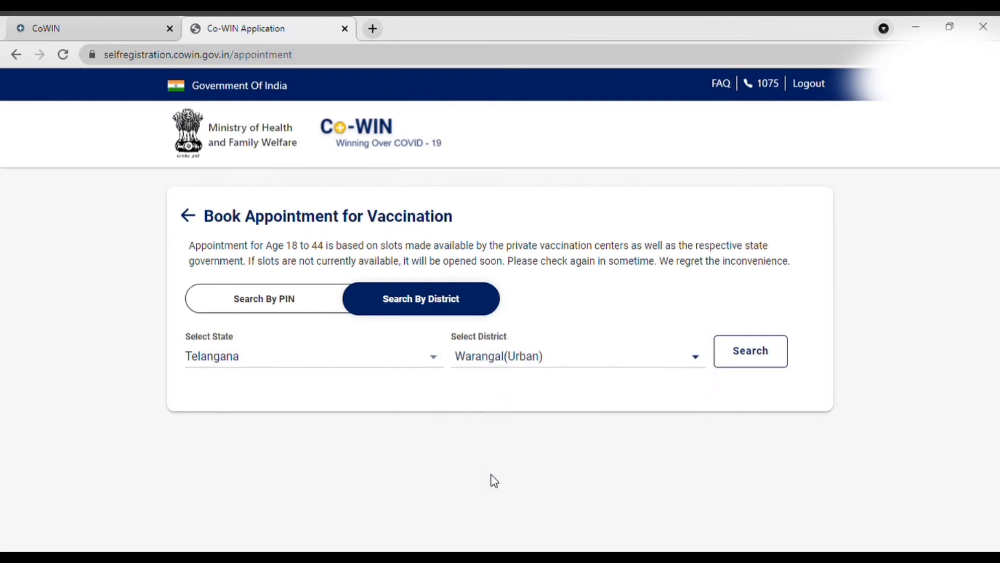
# Step: Run the Warangal(Urban) search to list vaccination centres with 30 Apr 2021 Covishield slots
pyautogui.click(738, 356)
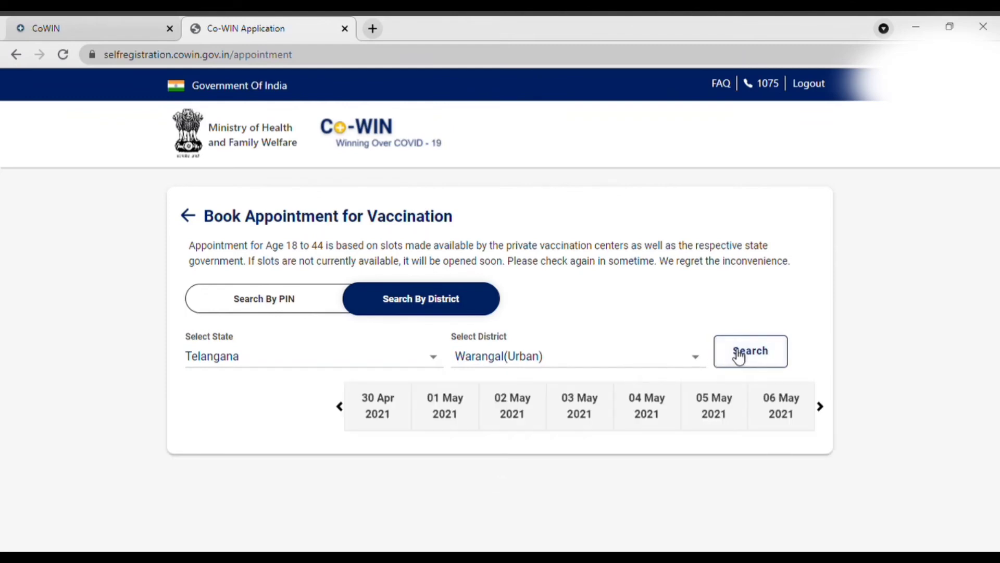
pyautogui.scroll(-2, 739, 356)
pyautogui.scroll(-1, 739, 355)
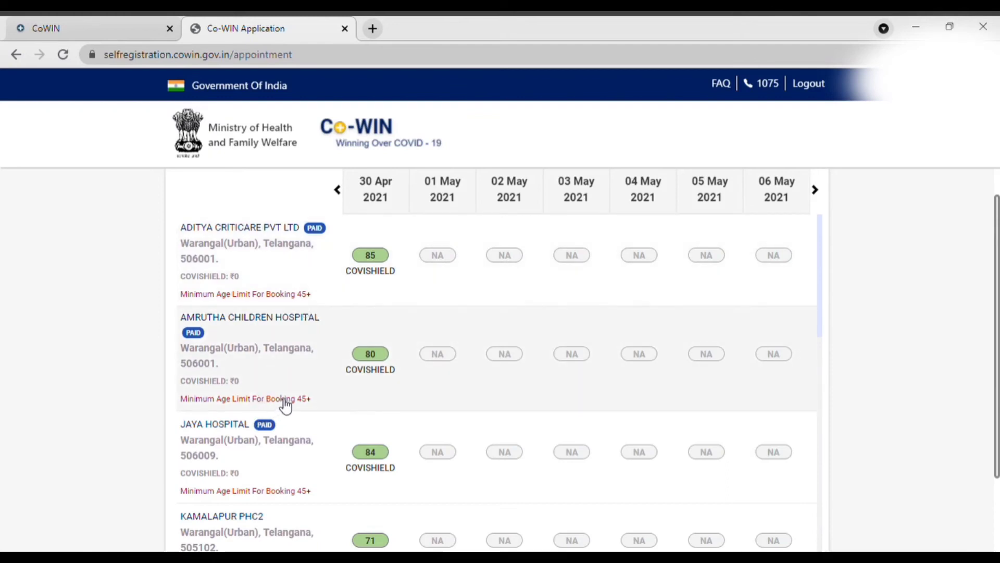
pyautogui.scroll(-1, 482, 351)
pyautogui.scroll(-4, 482, 351)
pyautogui.scroll(-3, 482, 351)
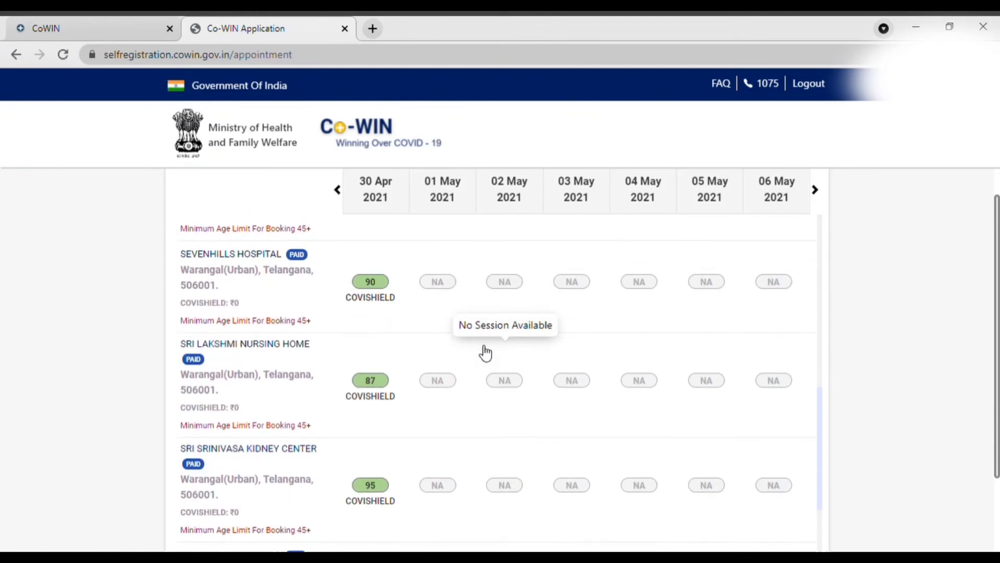
pyautogui.scroll(-1, 482, 351)
pyautogui.scroll(3, 482, 351)
pyautogui.scroll(6, 482, 351)
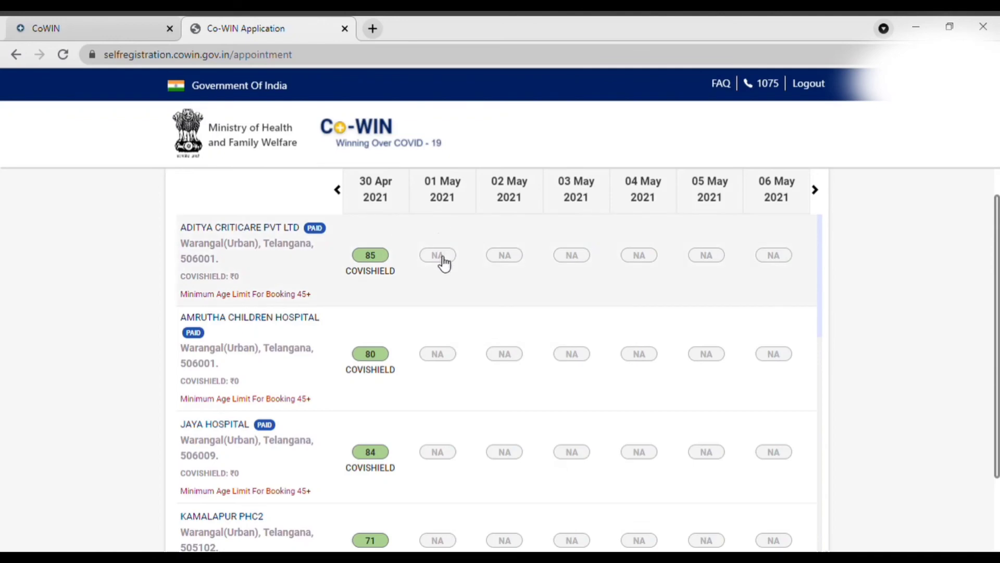
pyautogui.moveTo(437, 255)
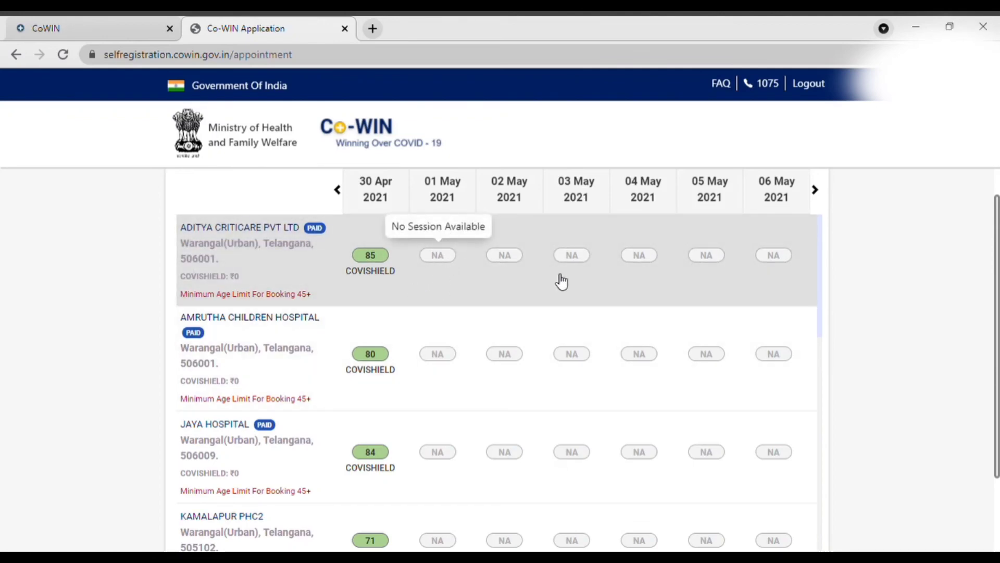
pyautogui.scroll(-3, 554, 347)
pyautogui.scroll(-3, 554, 346)
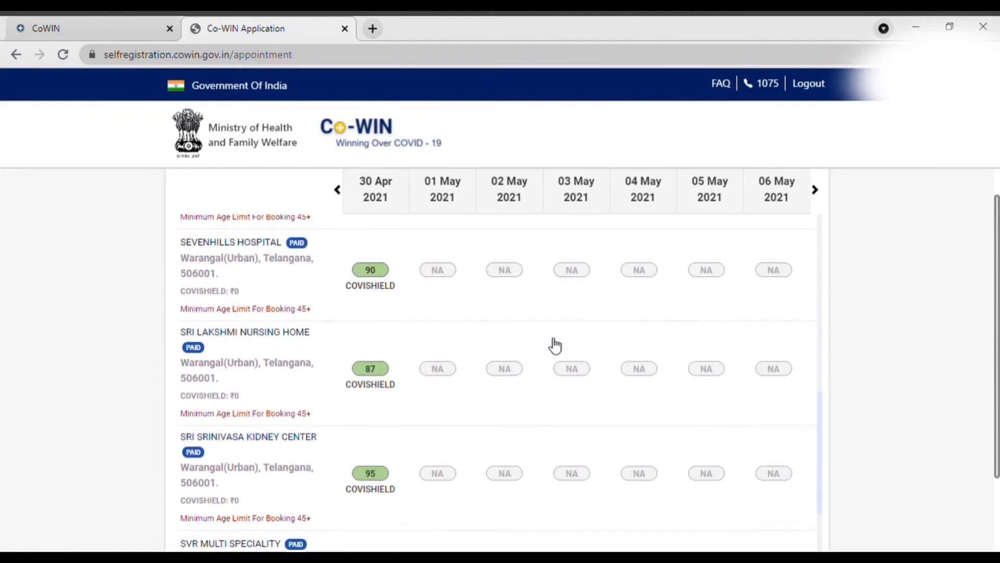
pyautogui.scroll(3, 911, 251)
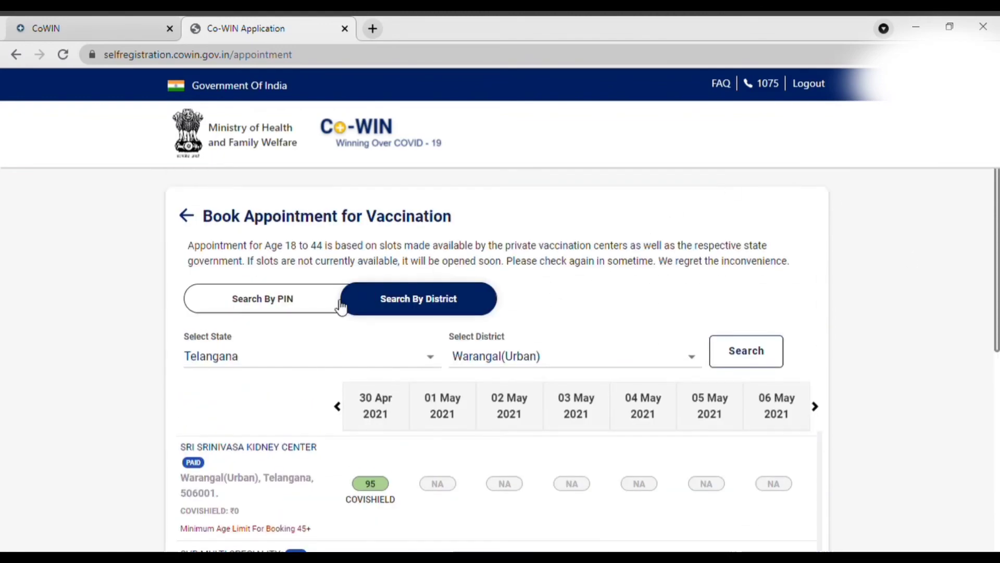
# Step: Switch to Search By PIN and rerun the centre search, reloading the list from Aditya Criticare
pyautogui.click(306, 308)
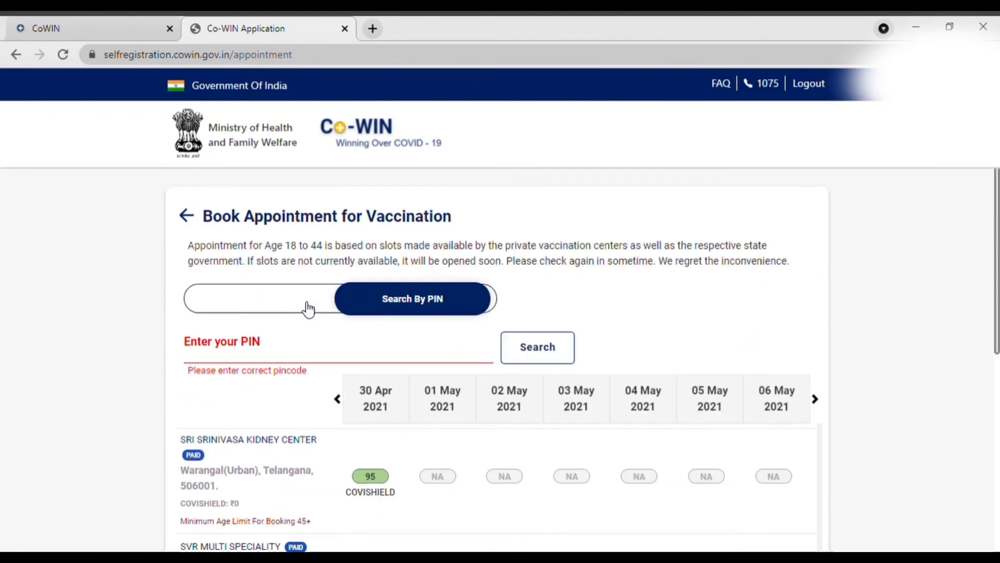
pyautogui.click(270, 360)
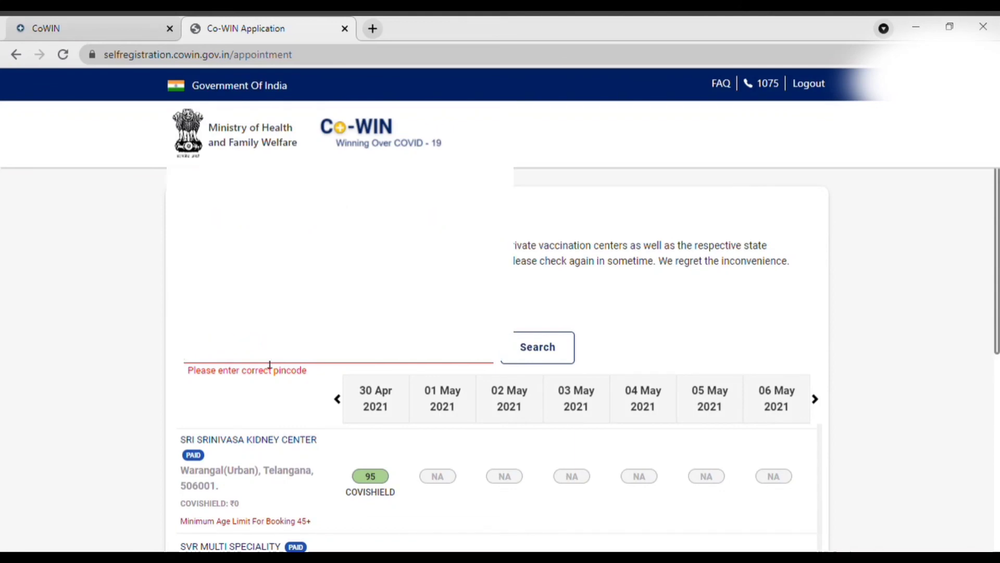
pyautogui.click(550, 358)
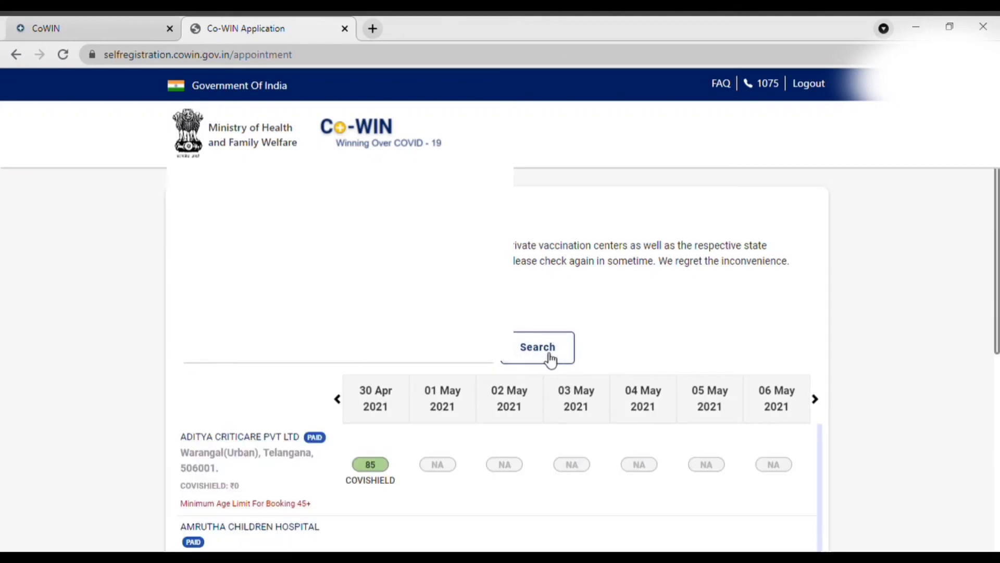